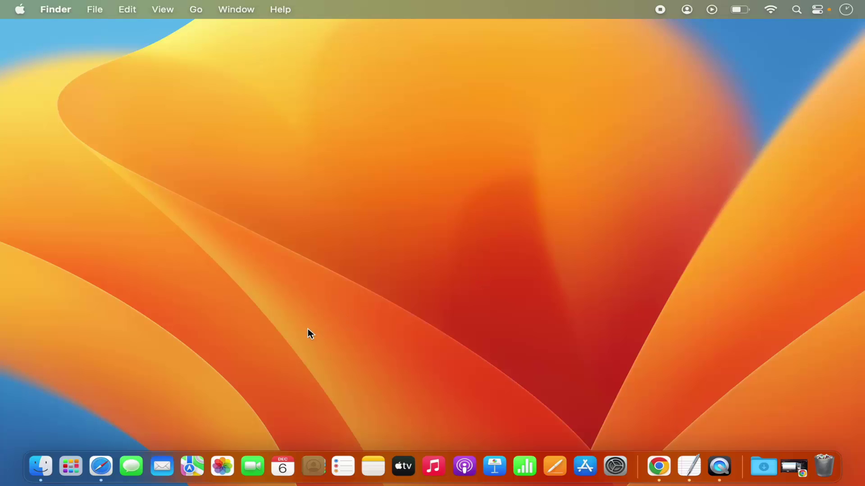
# Launch Safari and bring up the History menu with its past visit dates.
pyautogui.click(101, 469)
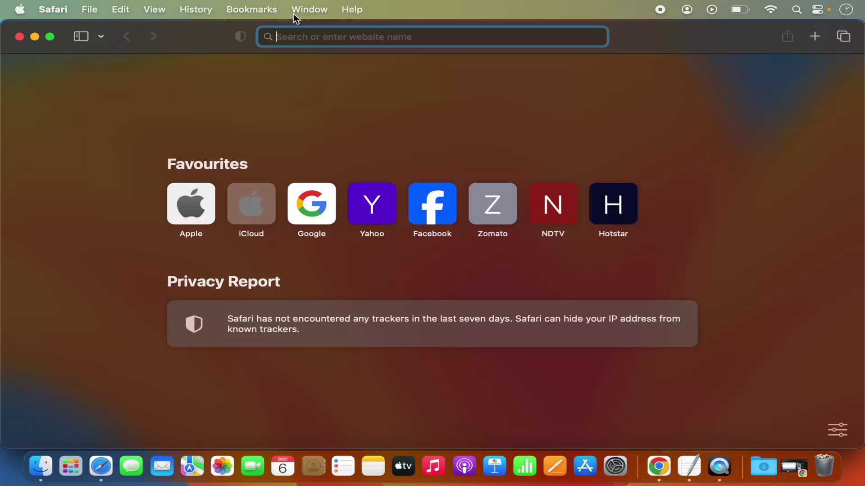
pyautogui.click(197, 10)
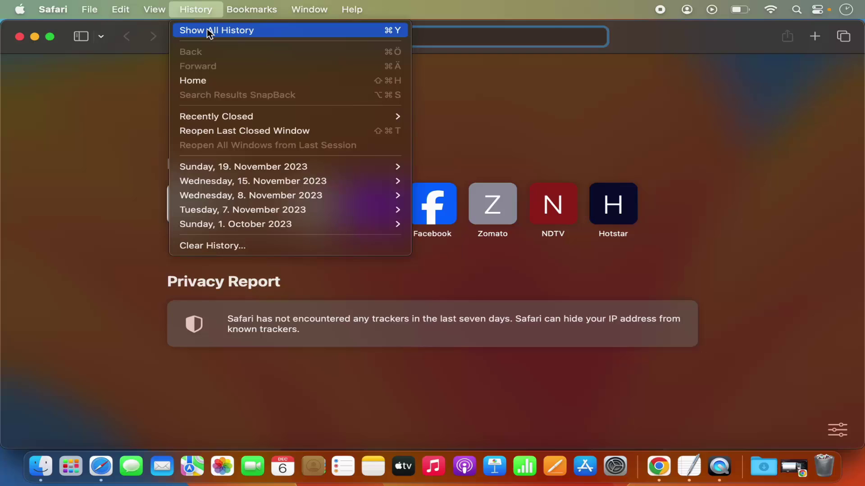
# Show All History to list Last Visited Today and five earlier days.
pyautogui.click(209, 32)
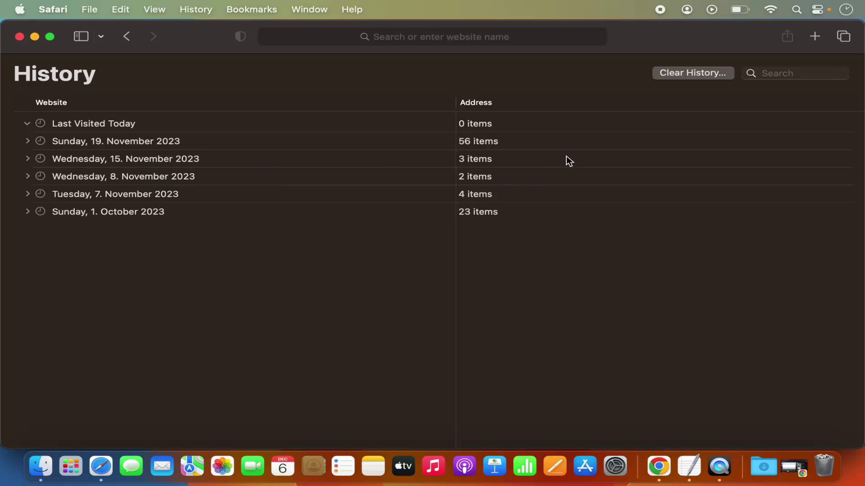
# Clear 'all history' in the Clear History popup, leaving Last Visited Today with 0 items.
pyautogui.click(677, 73)
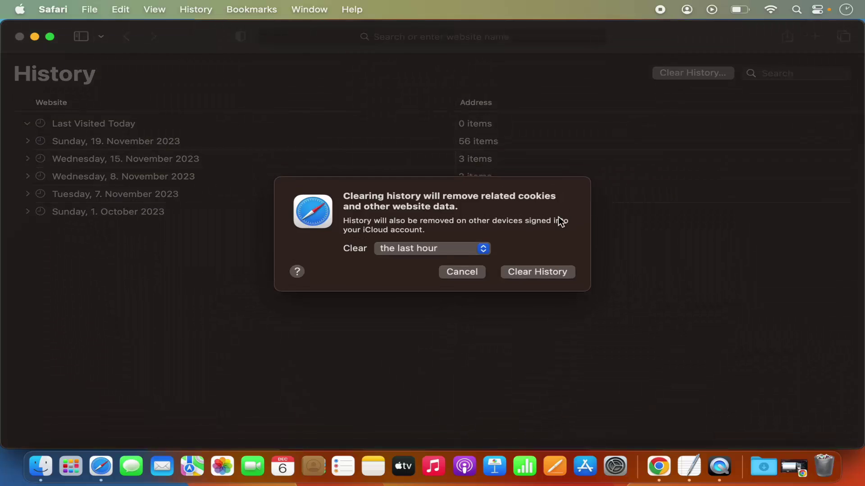
pyautogui.click(425, 251)
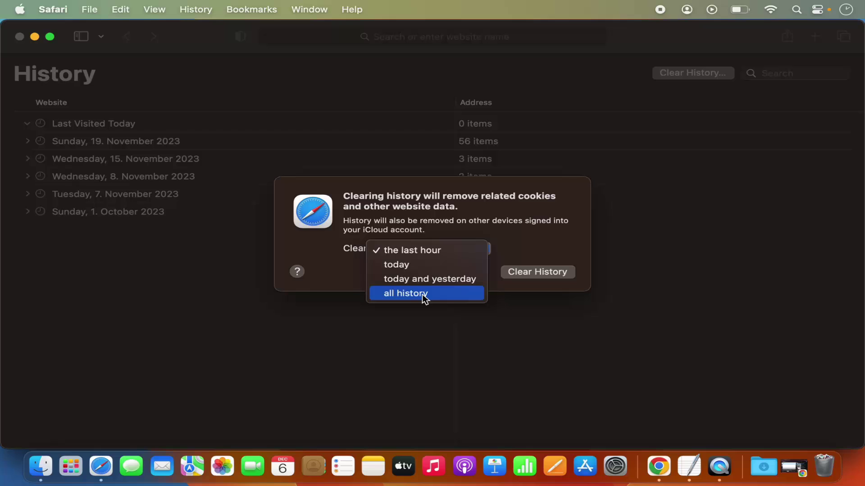
pyautogui.click(423, 296)
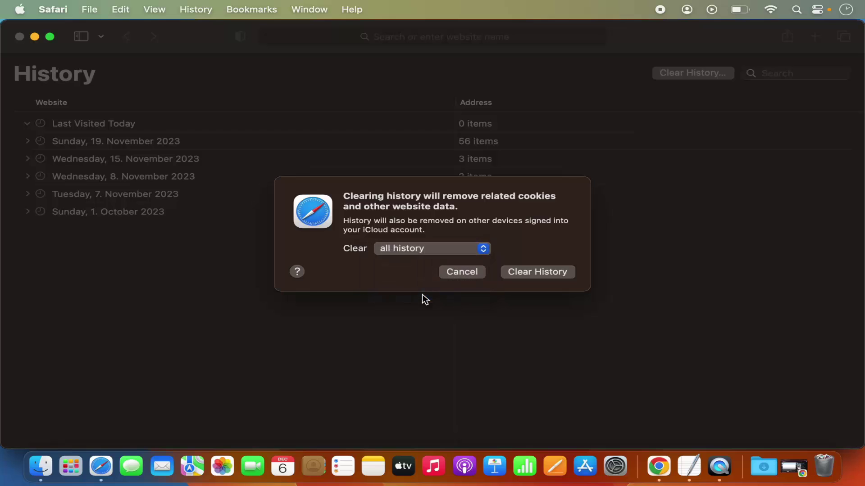
pyautogui.click(515, 273)
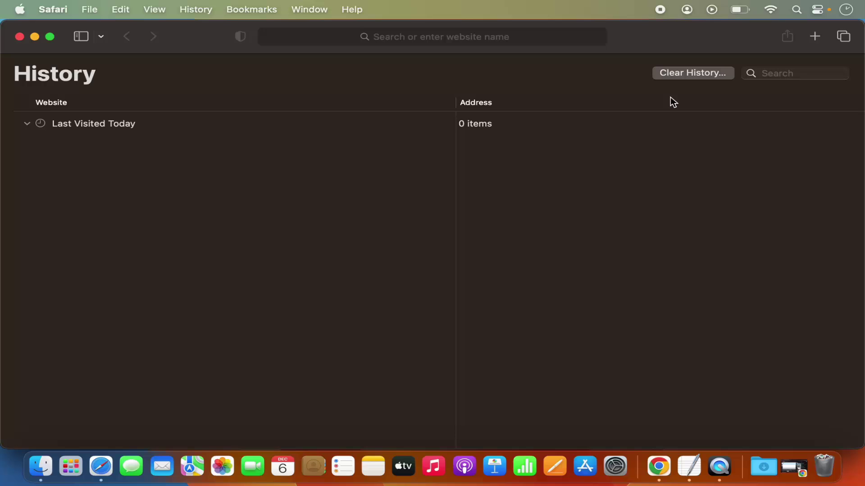
# Open a new tab showing the Start Page with Favourites beside the History tab.
pyautogui.click(814, 37)
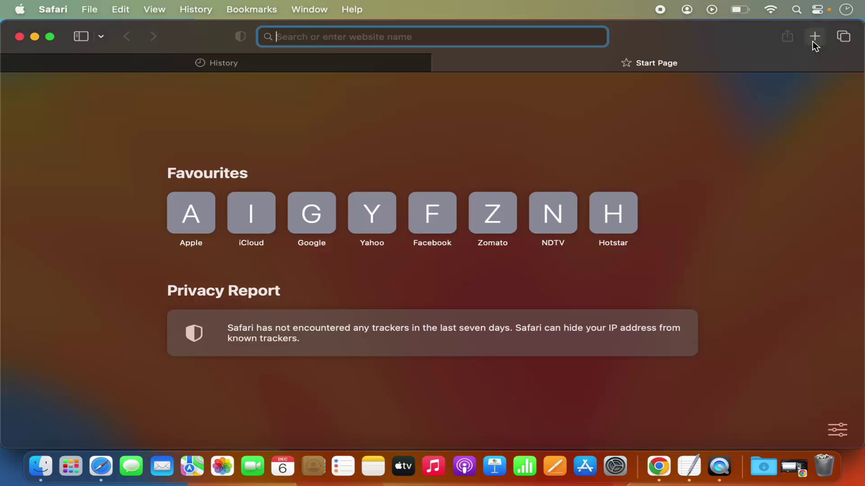